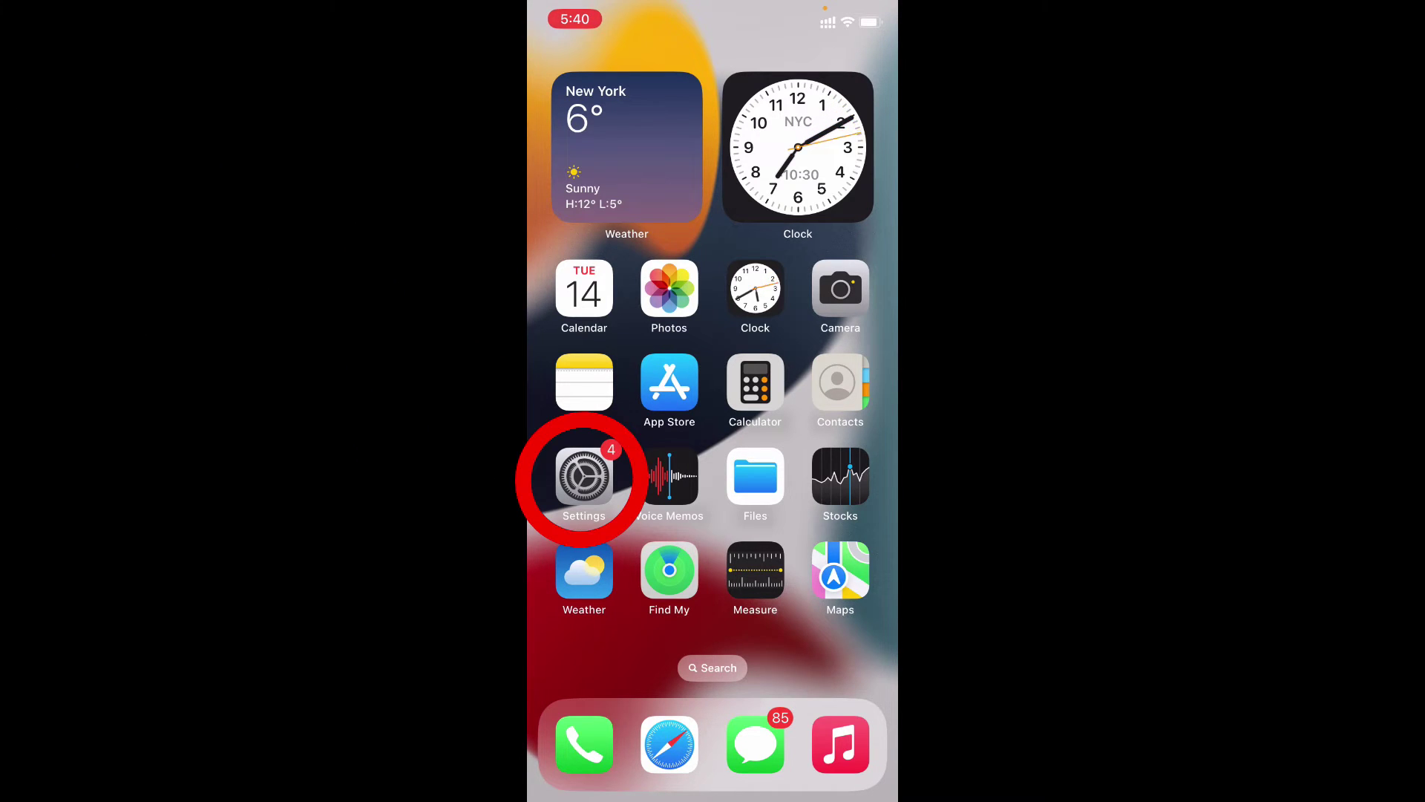
Go from Settings through the Apple ID page to Media & Purchases' View Account.
left_click(585, 478)
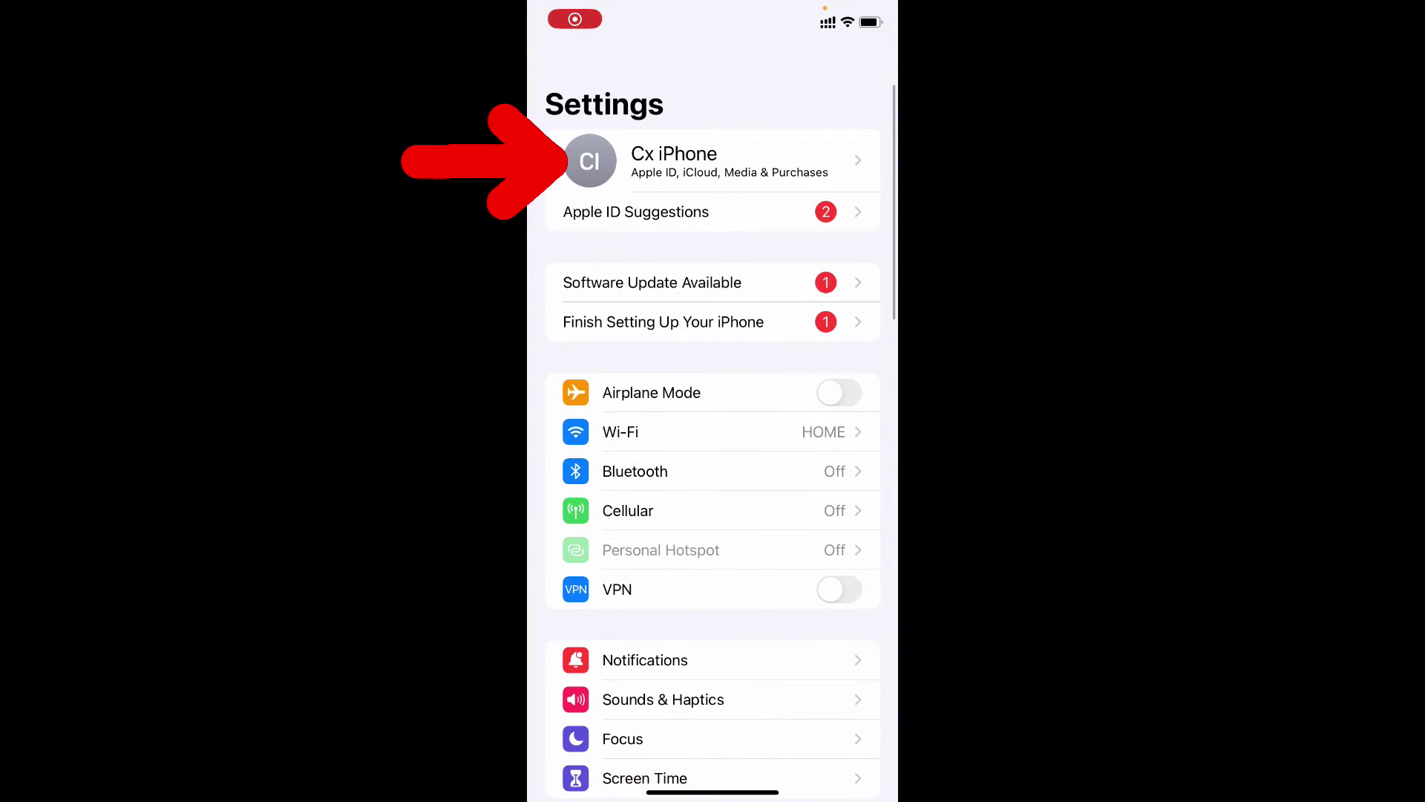
left_click(712, 162)
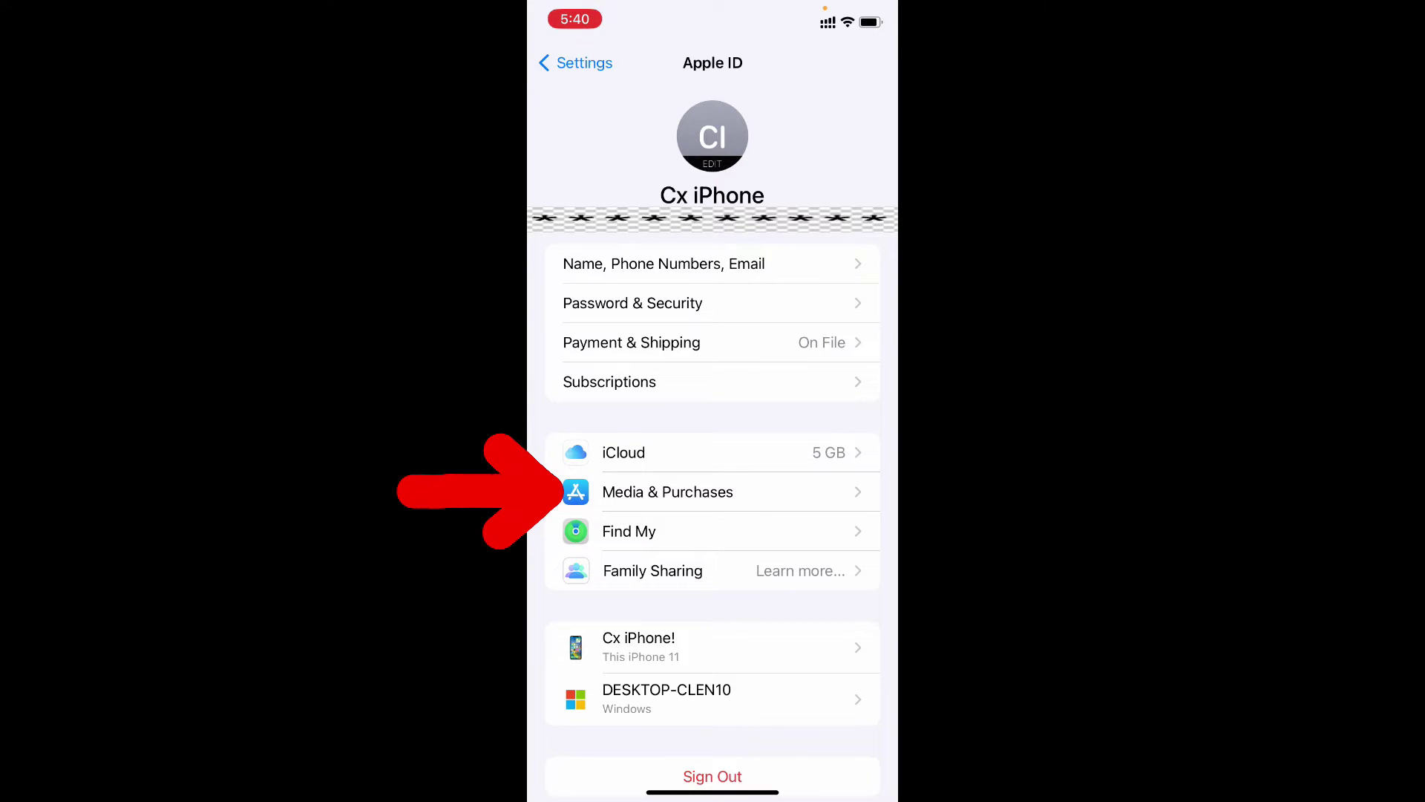
left_click(667, 491)
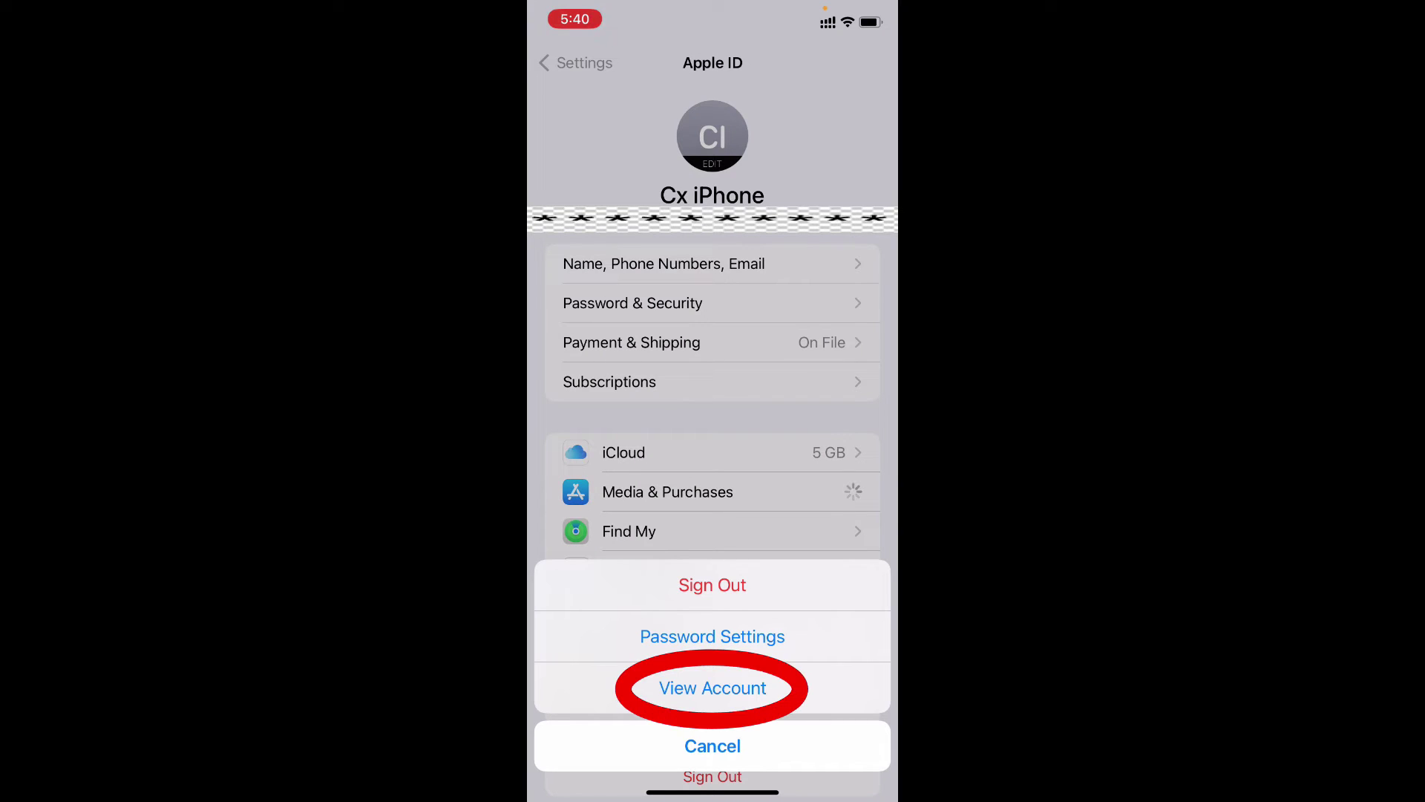
left_click(713, 688)
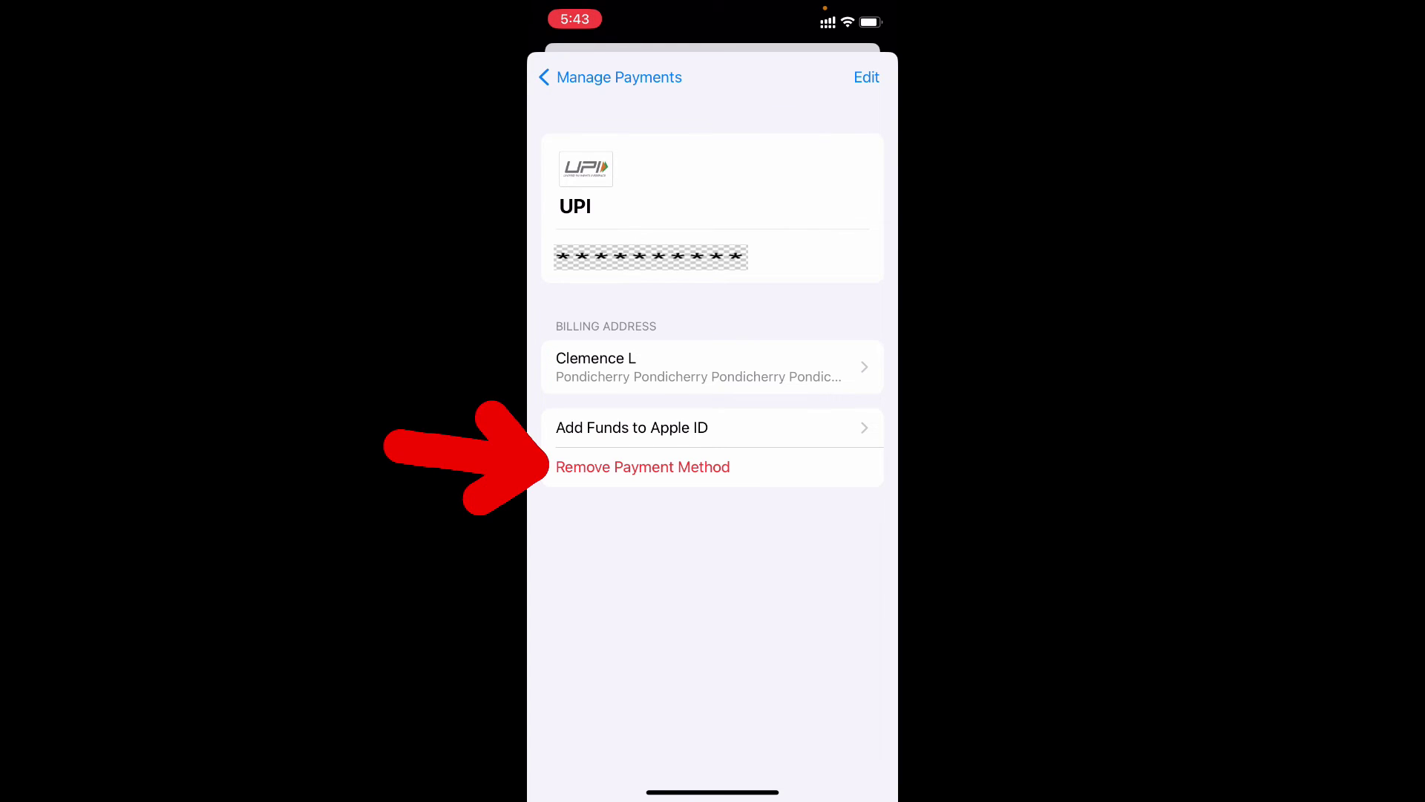
Remove the UPI payment method and confirm the removal alert.
left_click(643, 467)
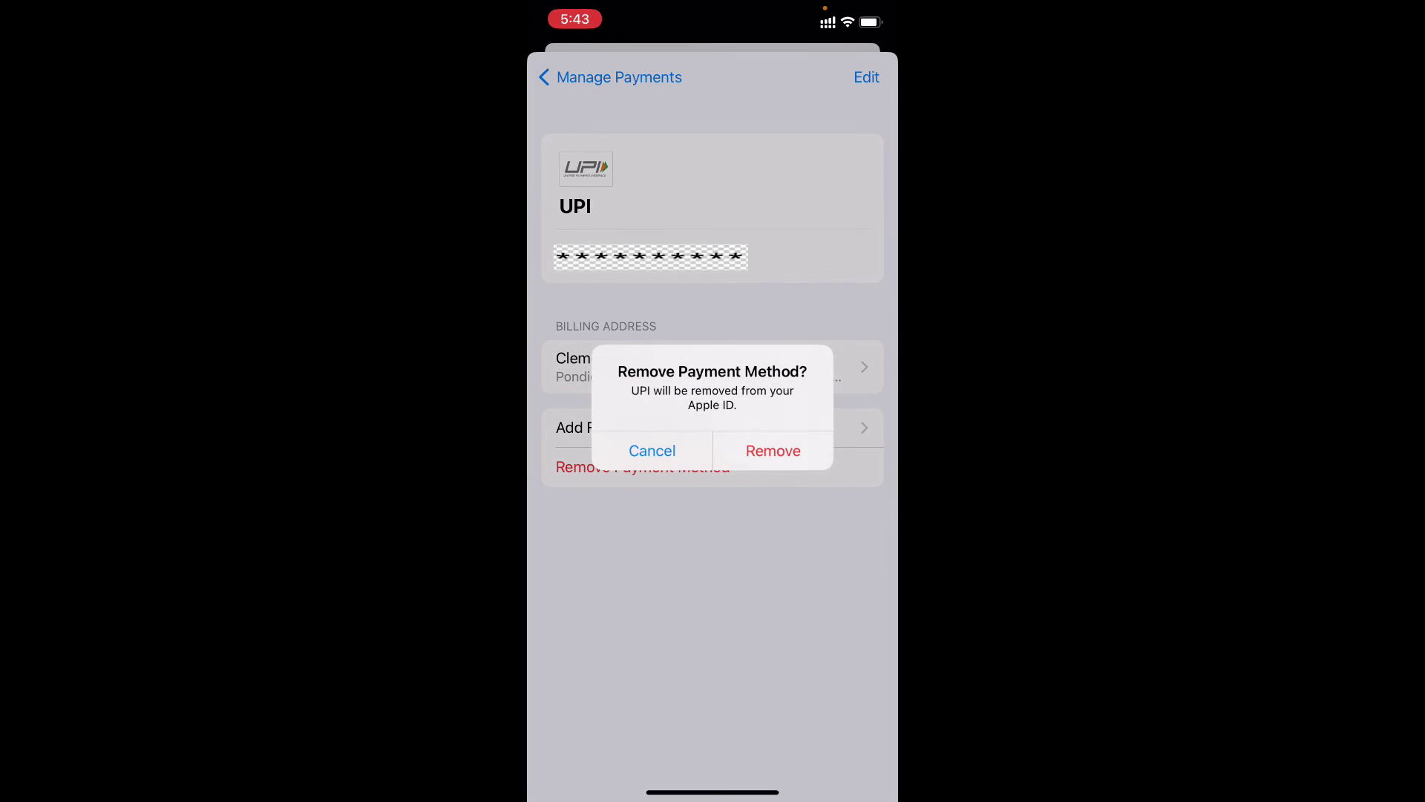
left_click(773, 450)
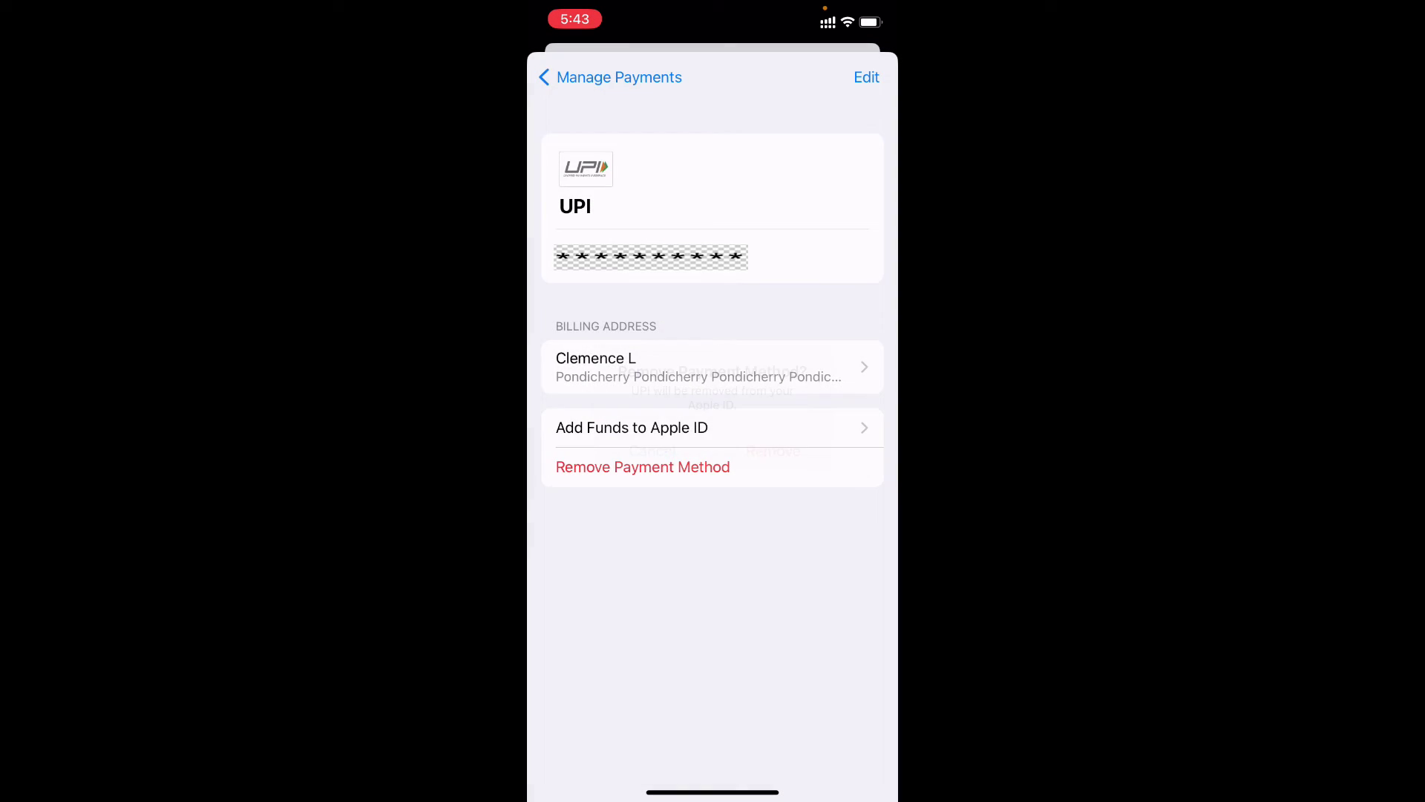